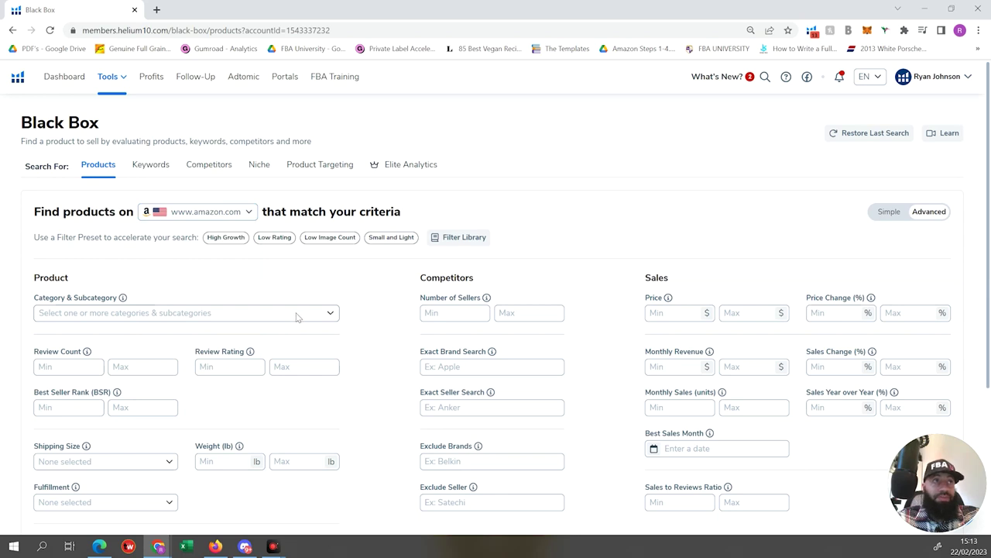
- Add Baby Products, Beauty & Personal Care, Health & Household, Home & Kitchen, and Kitchen & Dining to the product category filter
left_click(299, 314)
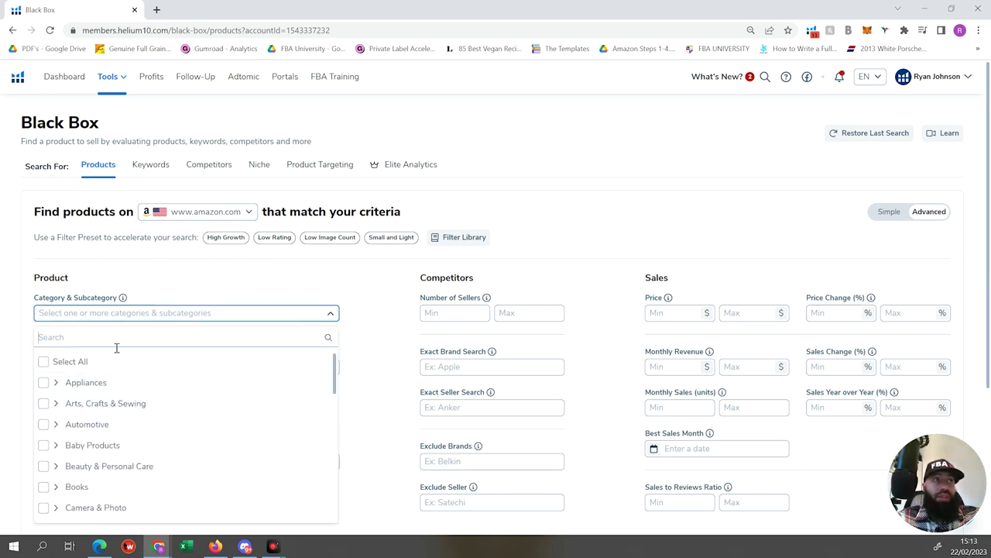
scroll(223, 389, "down", 1)
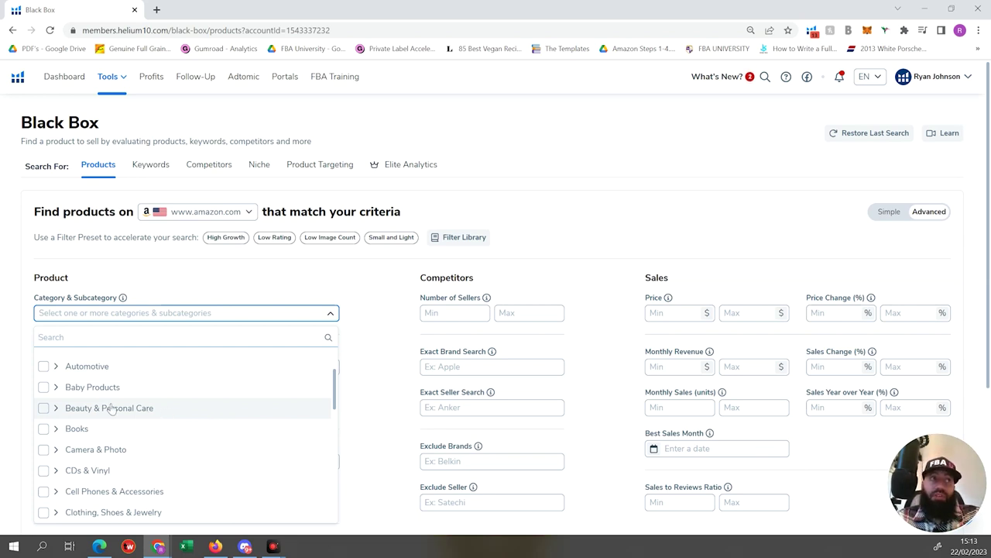
left_click(44, 388)
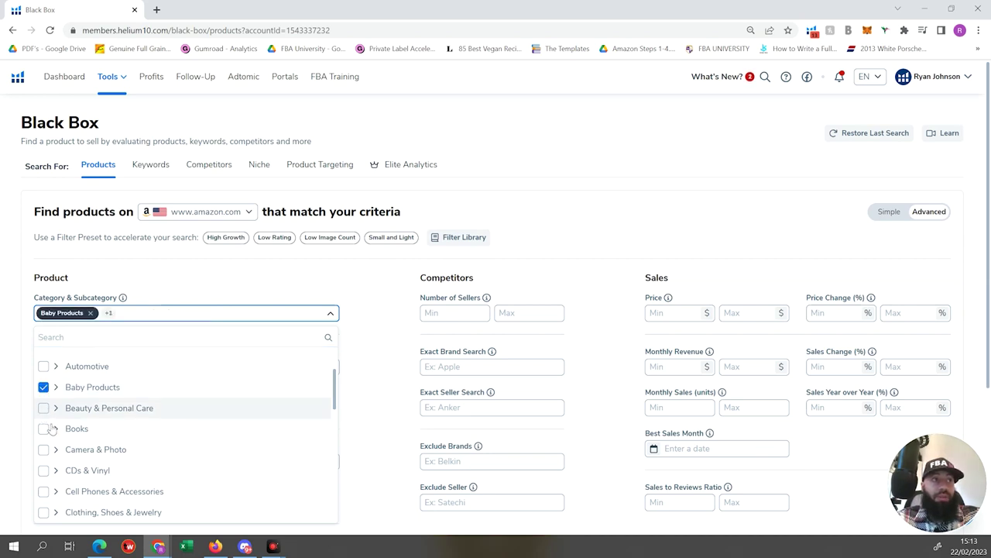
scroll(70, 445, "down", 1)
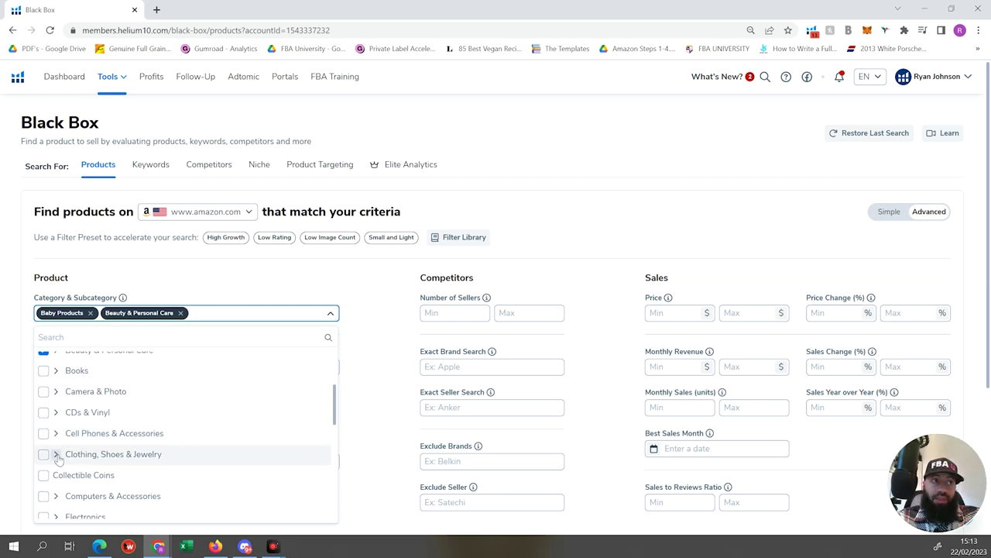
scroll(56, 433, "down", 2)
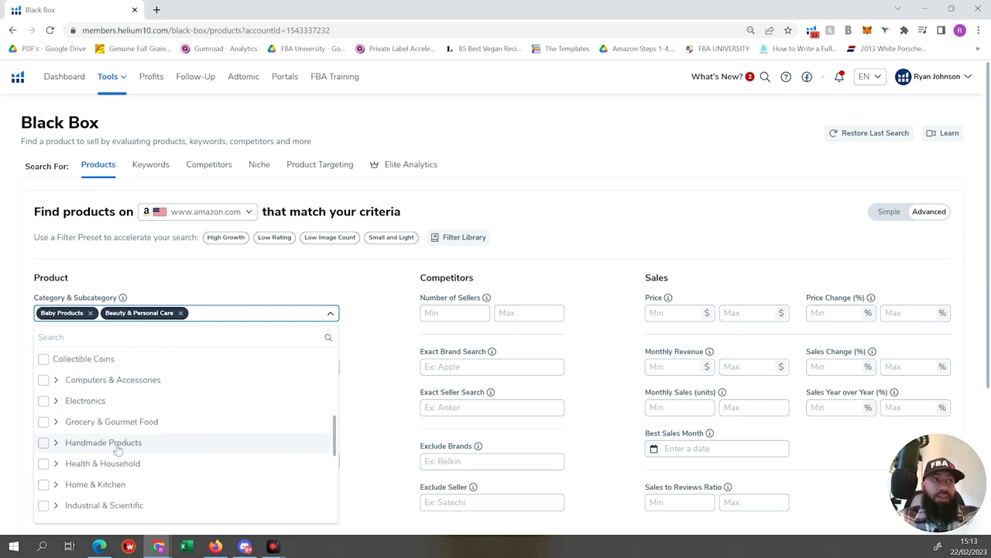
left_click(44, 463)
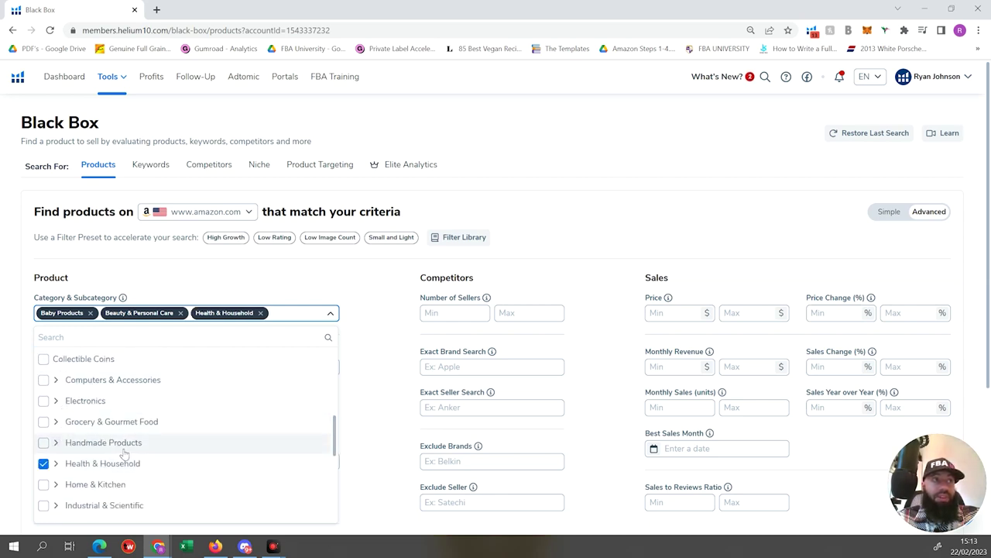
scroll(124, 453, "down", 1)
left_click(44, 423)
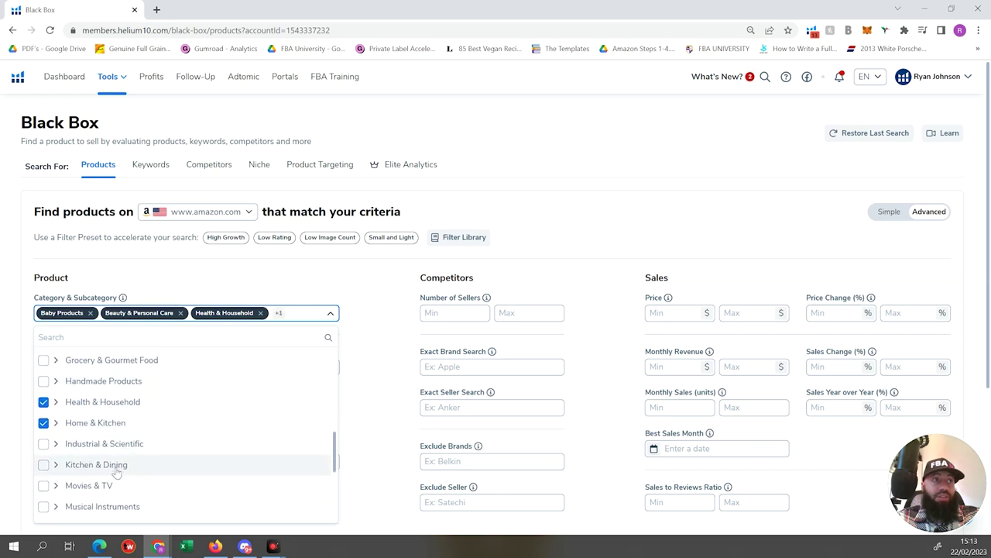
scroll(116, 472, "down", 1)
left_click(43, 409)
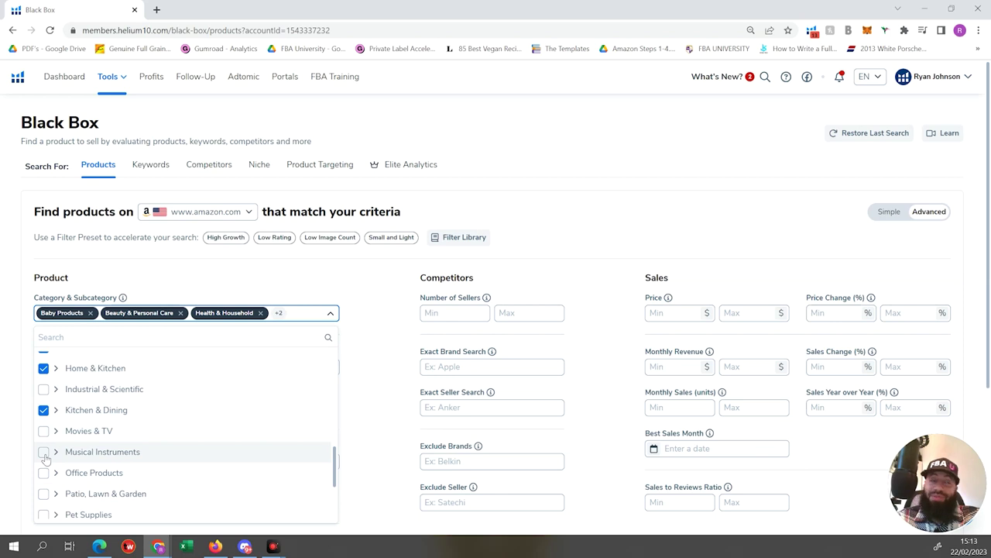
- Add Musical Instruments, Office Products, Pet Supplies, Sports & Outdoors, and Toys & Games to the product category filter
left_click(43, 452)
scroll(97, 456, "down", 1)
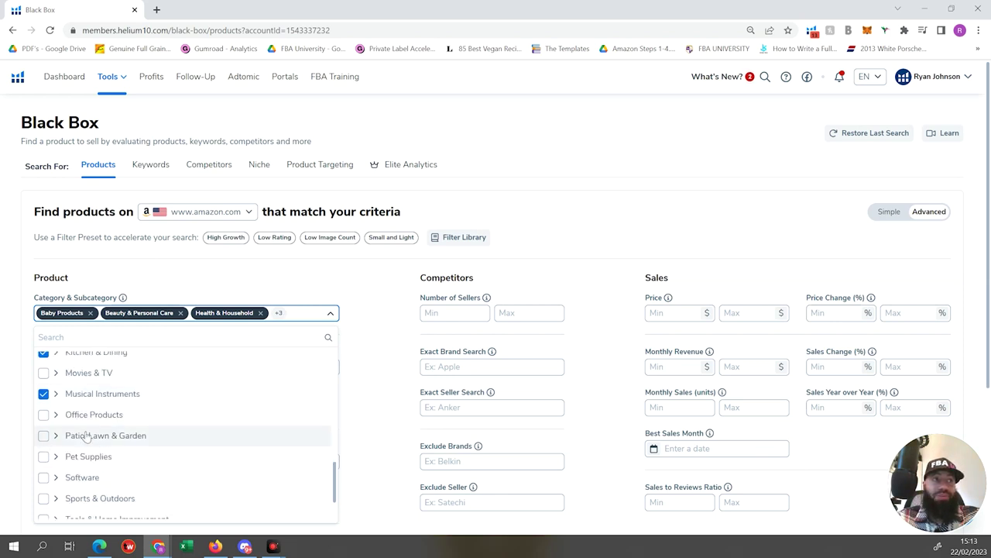
left_click(43, 416)
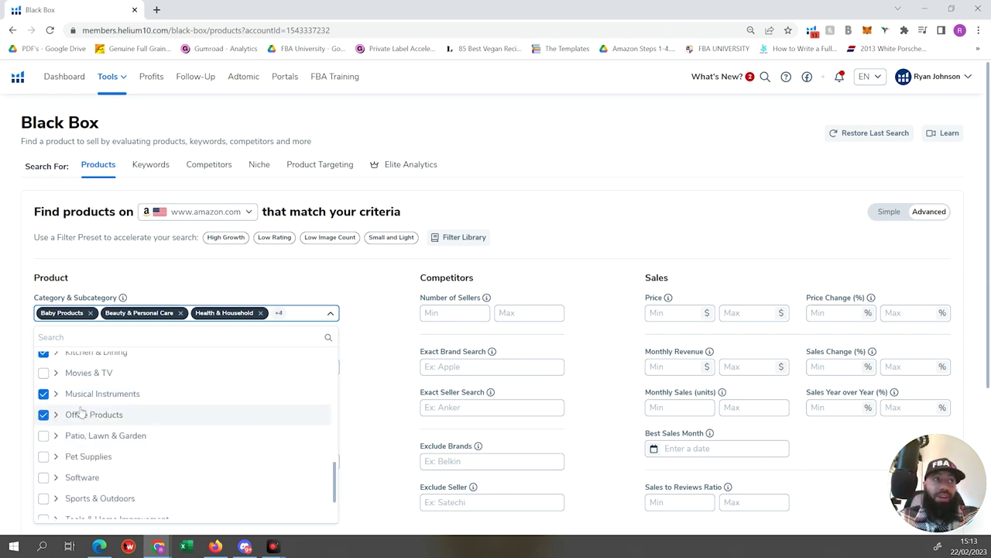
left_click(44, 457)
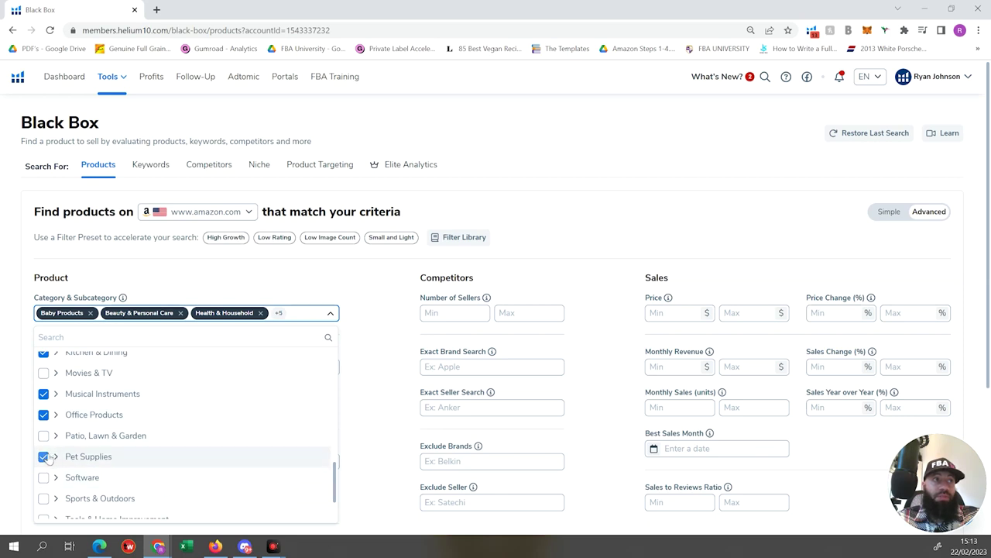
scroll(77, 469, "down", 1)
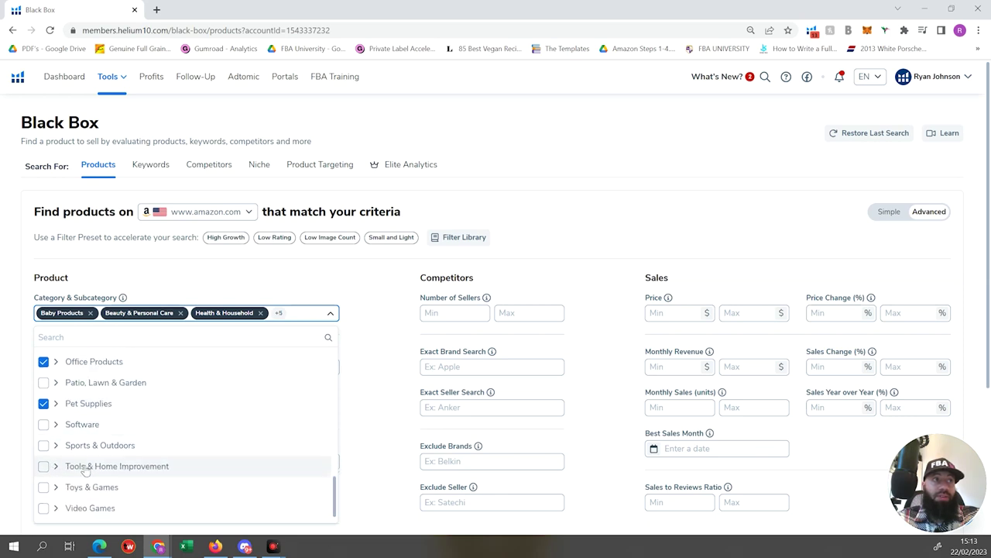
left_click(44, 448)
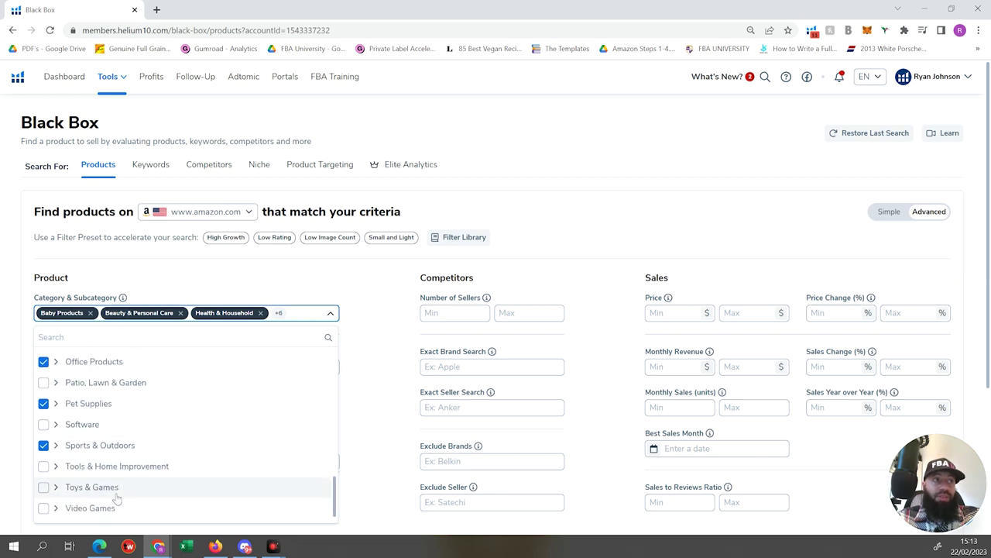
left_click(44, 488)
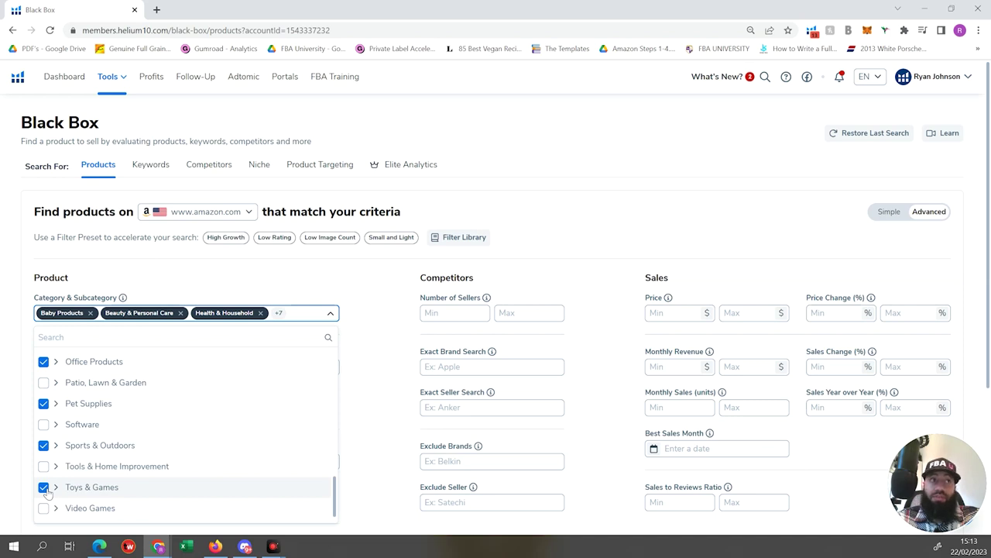
left_click(403, 384)
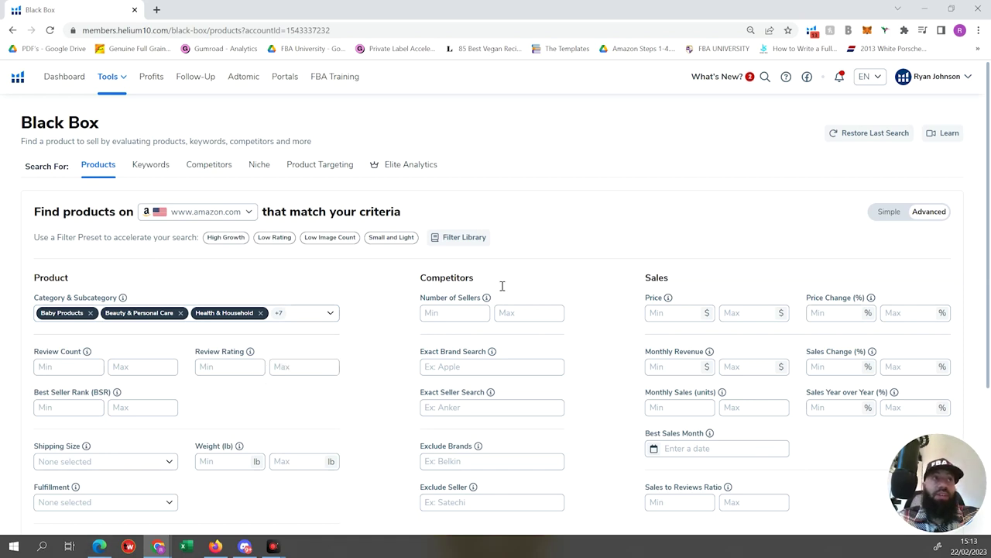
- Limit the review count to a maximum of 250 and the review rating to a maximum of 4
scroll(264, 396, "down", 1)
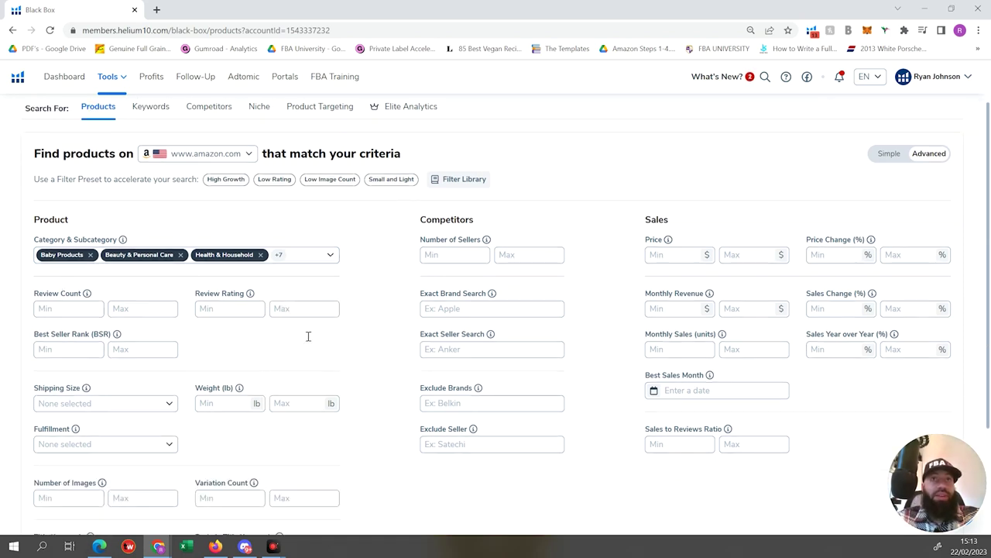
left_click(136, 309)
type("2")
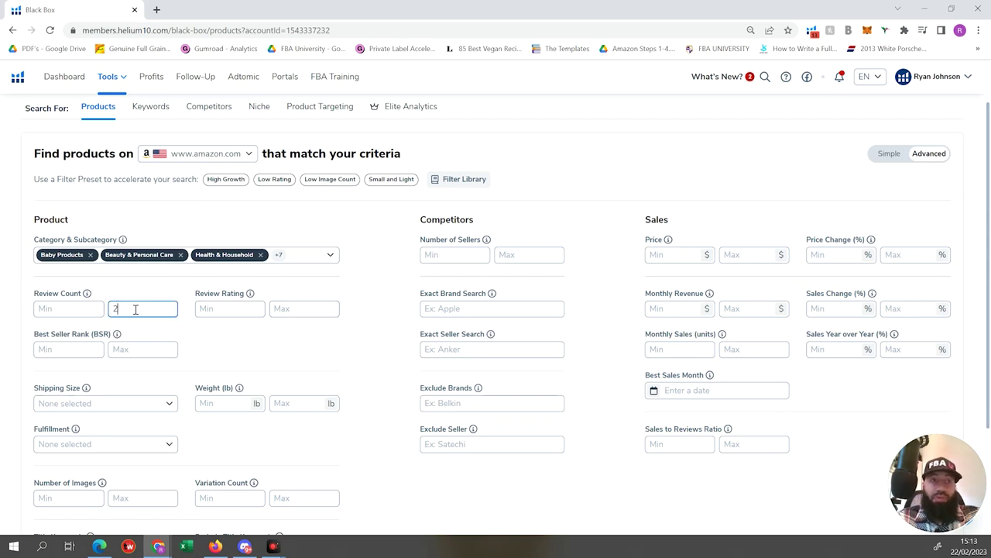
type("50")
left_click(295, 310)
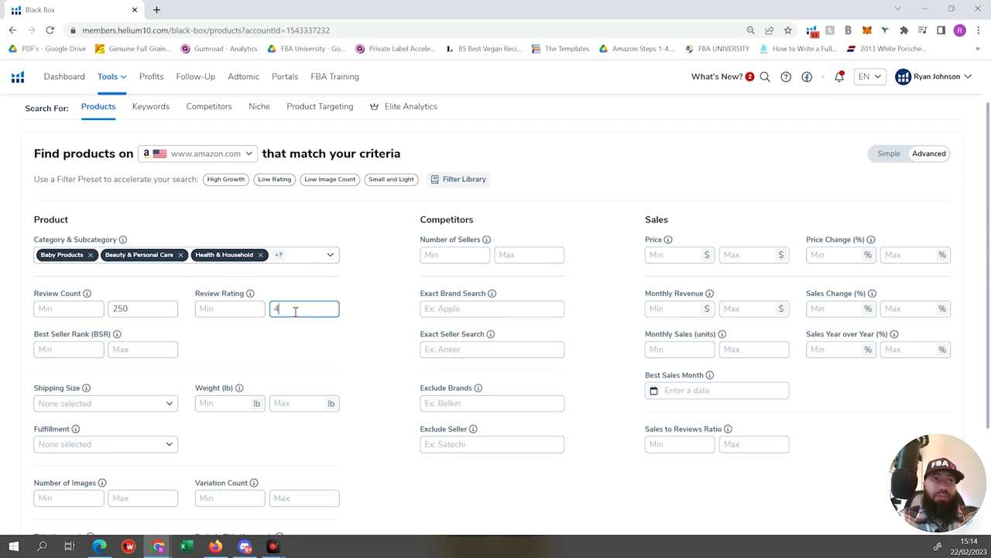
left_click(366, 340)
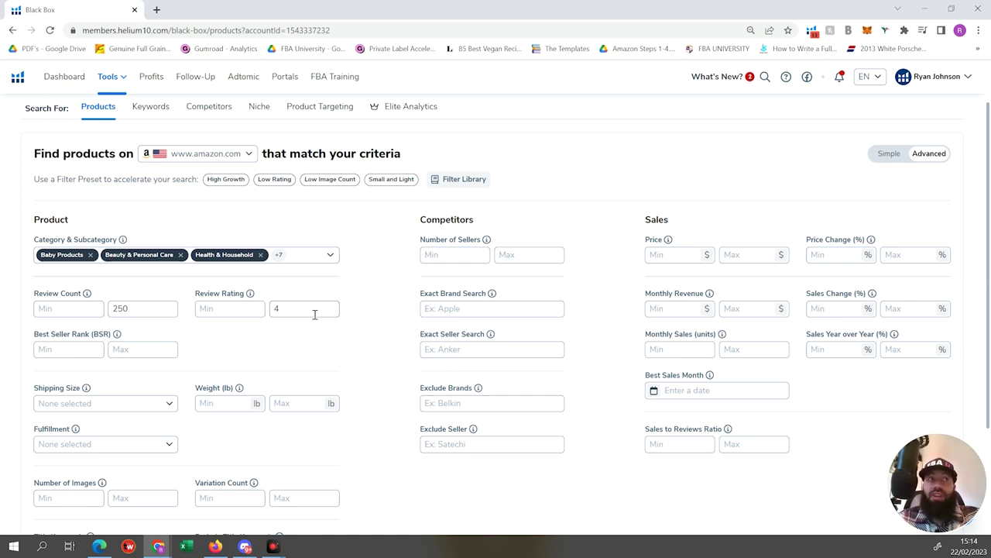
- Restrict the shipping size filter to Small Standard-Size and Large Standard-Size products
scroll(317, 328, "down", 1)
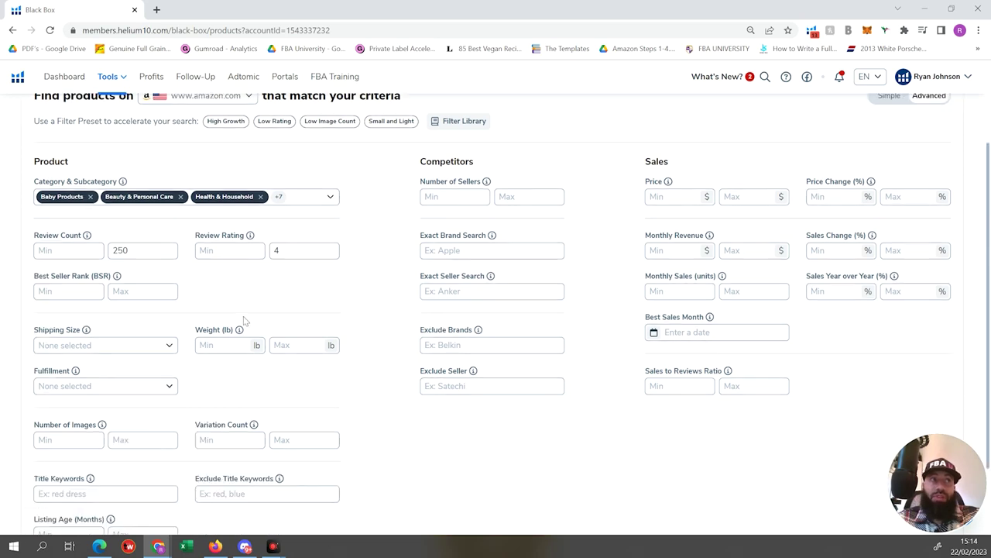
left_click(162, 347)
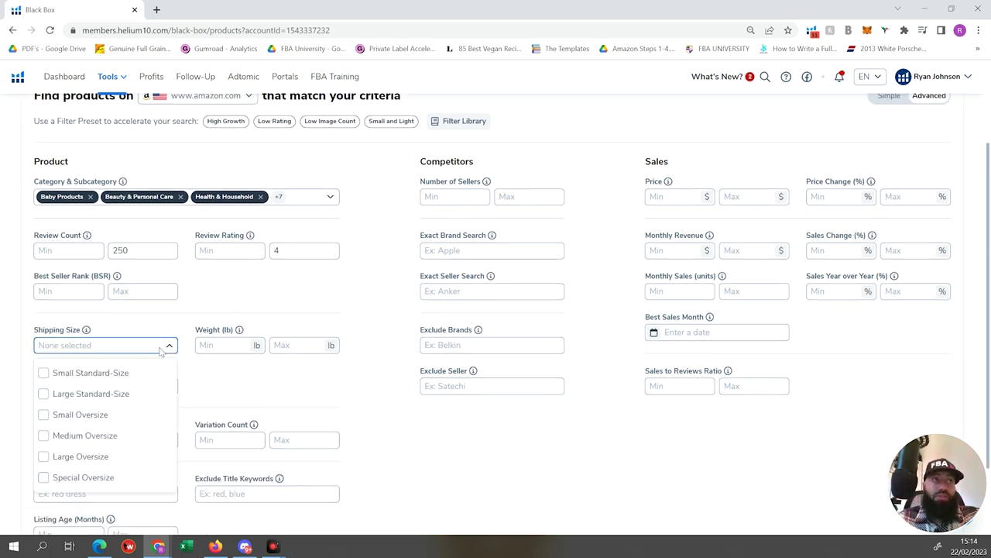
left_click(44, 373)
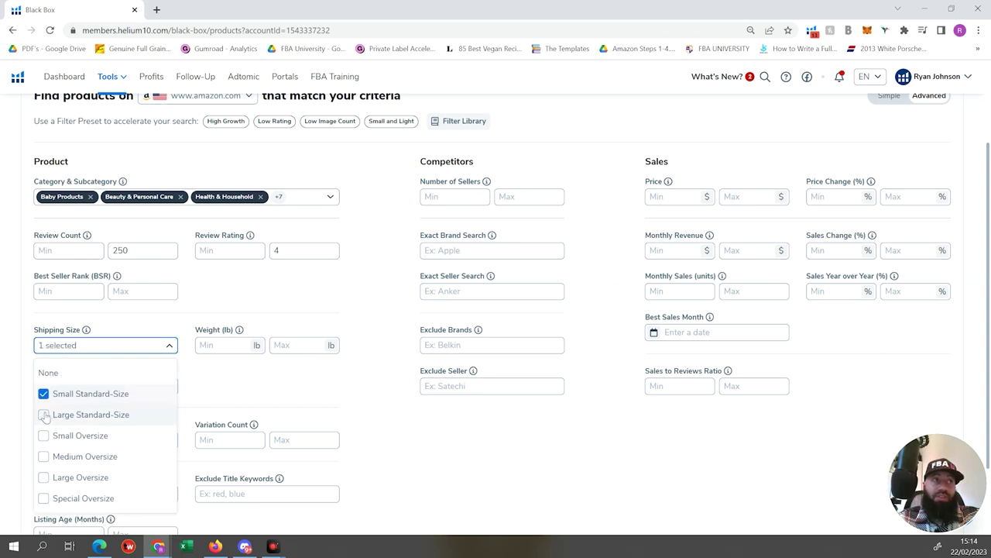
left_click(44, 415)
left_click(225, 381)
- Set the product weight range from 0 to 3 lb
left_click(219, 347)
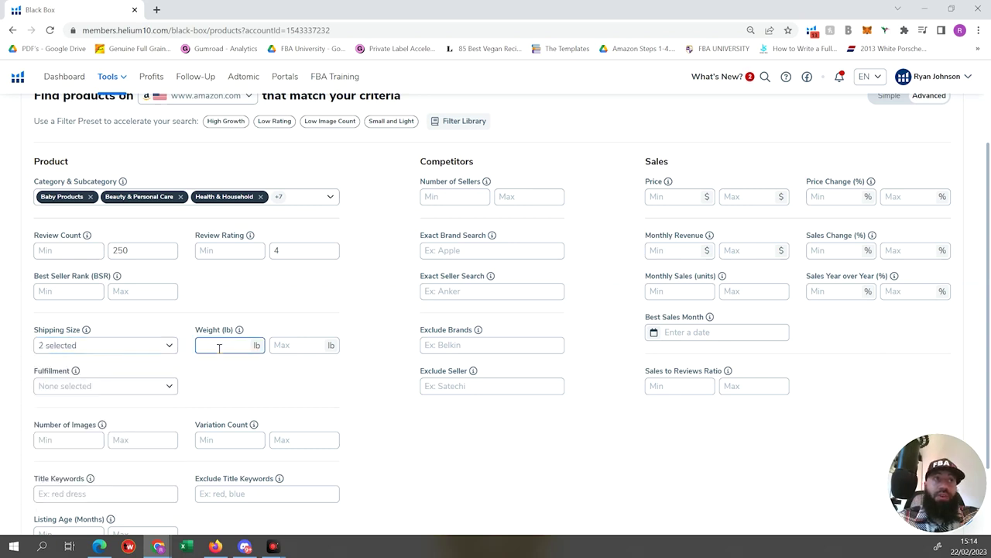
type("0")
key("Tab")
type("3")
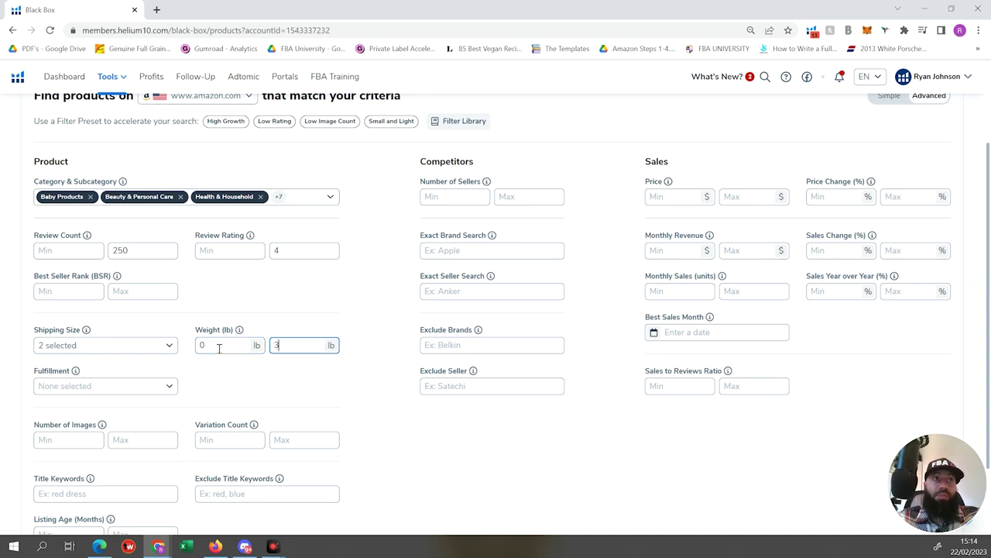
left_click(231, 376)
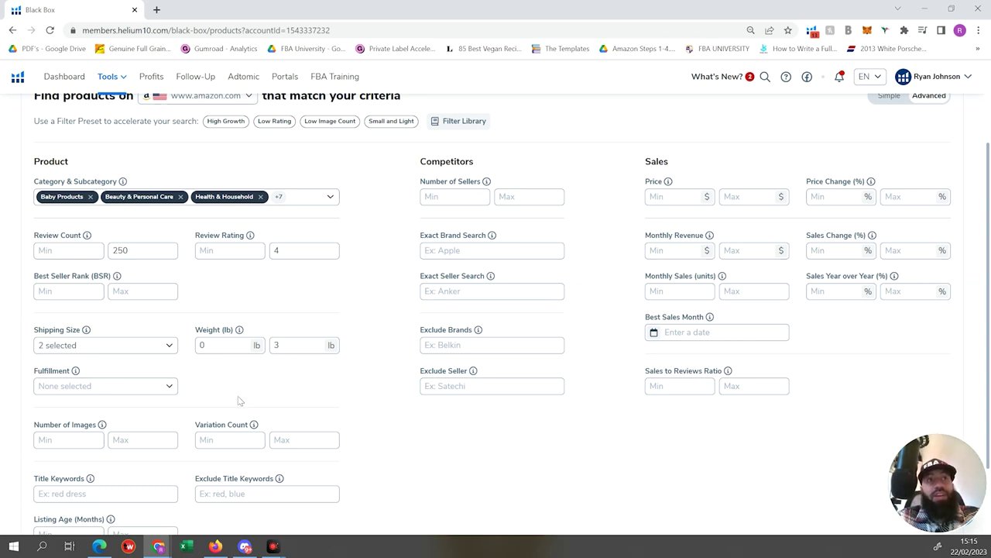
- Restrict the fulfillment filter to FBA and FBM sellers
left_click(171, 387)
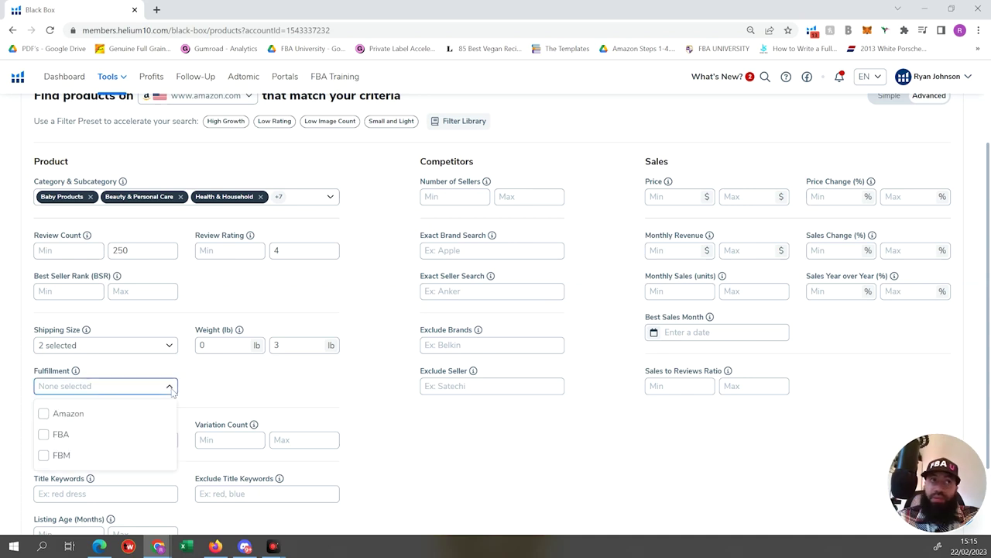
left_click(45, 436)
left_click(44, 475)
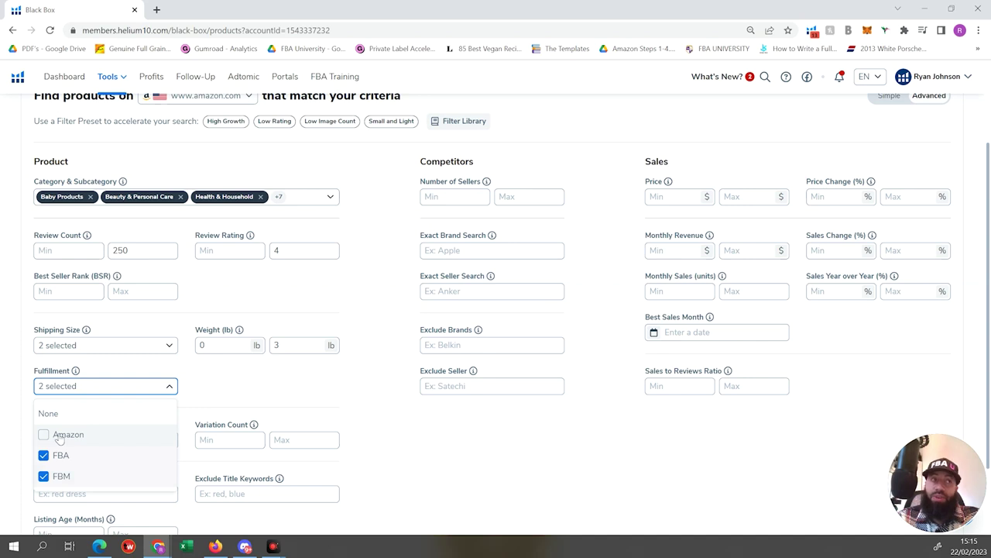
left_click(295, 398)
- Set the maximum number of images to 4 and the maximum variation count to 1
scroll(236, 382, "down", 1)
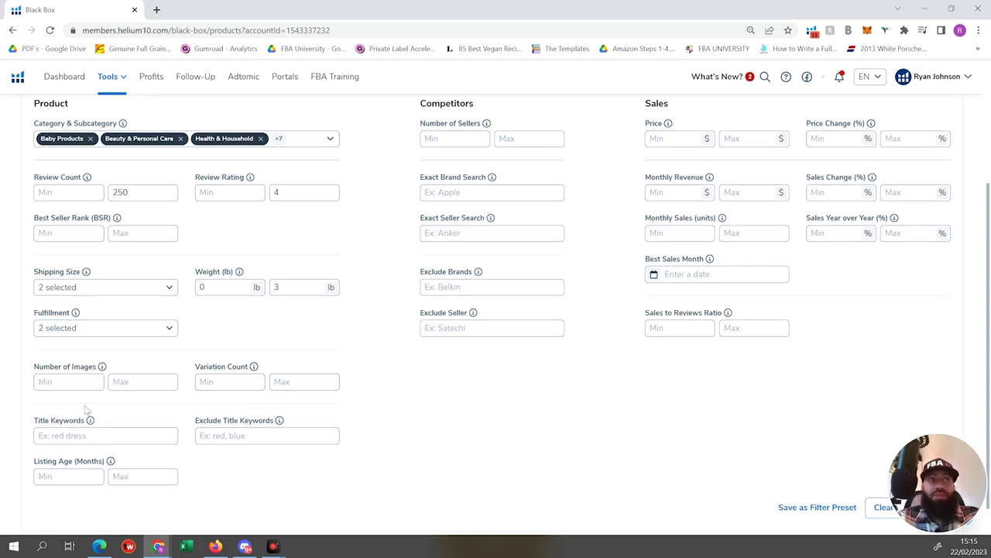
left_click(155, 381)
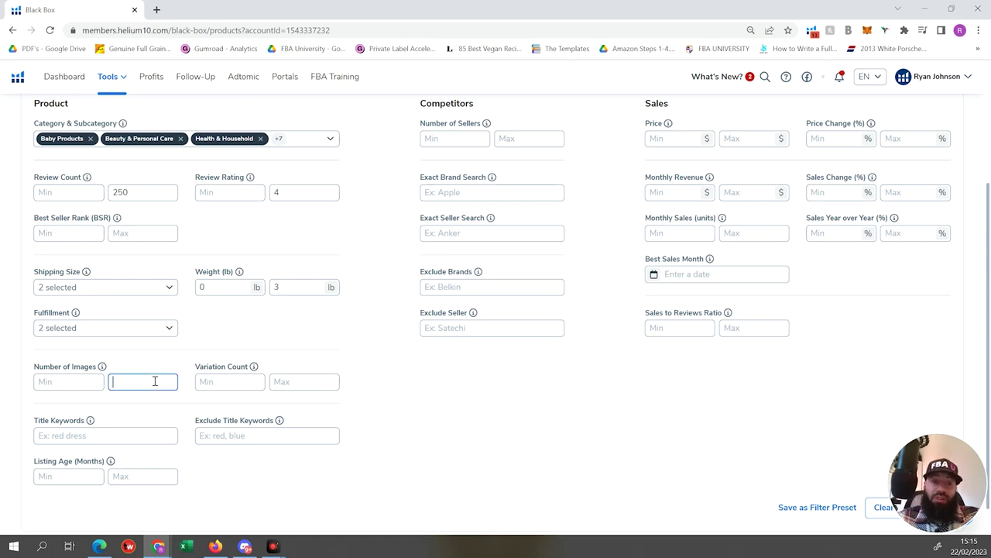
type("4")
left_click(166, 356)
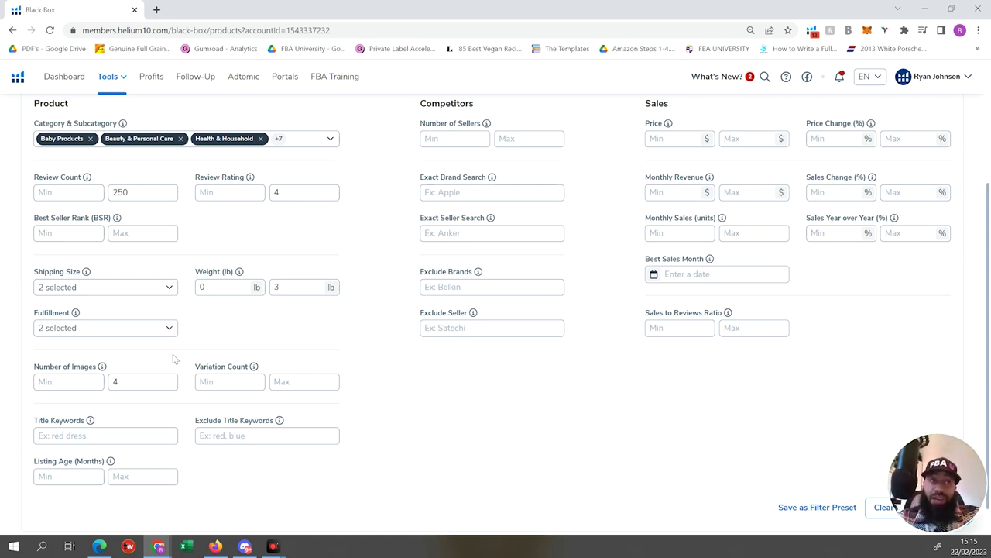
left_click(310, 384)
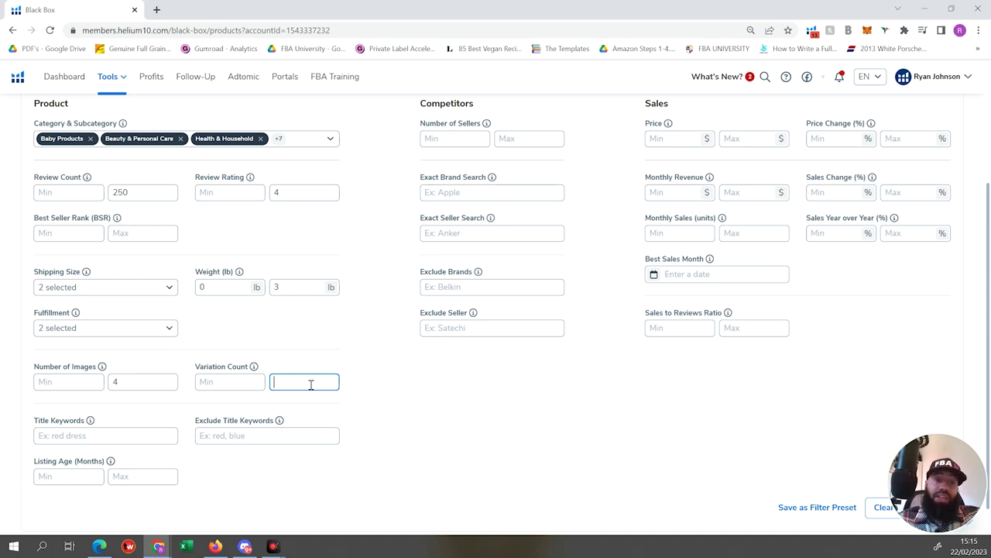
type("1")
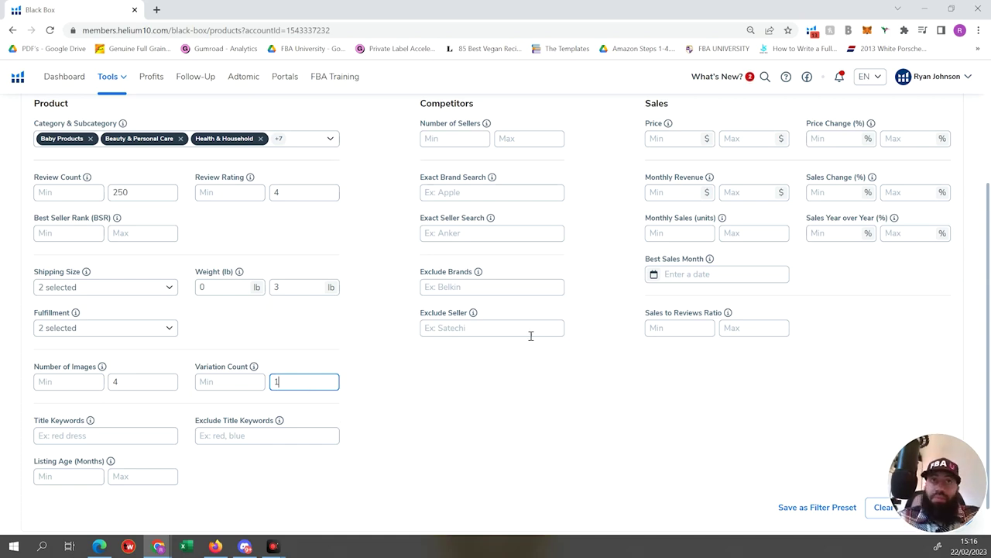
- Set the product price range from $40 to $150
scroll(531, 336, "up", 3)
scroll(575, 297, "down", 1)
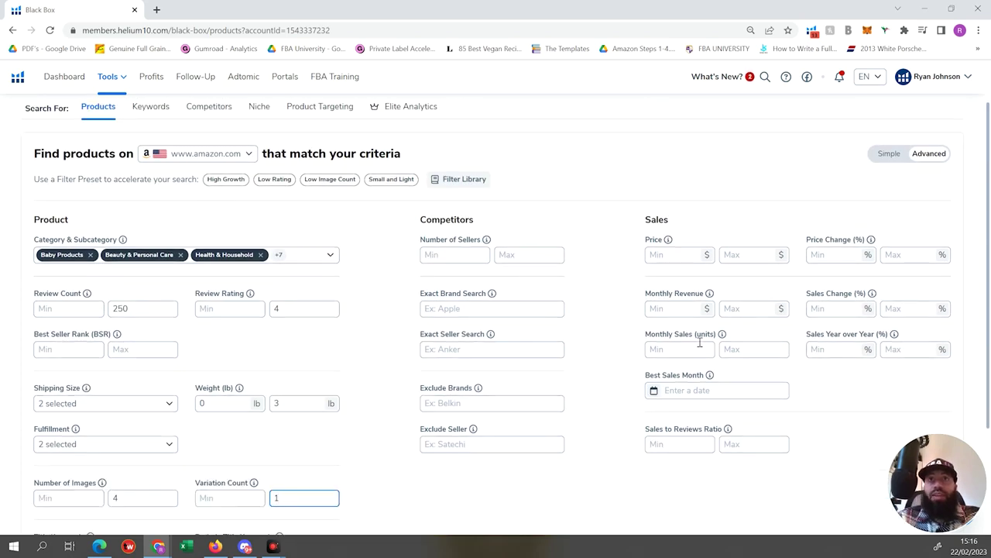
left_click(681, 261)
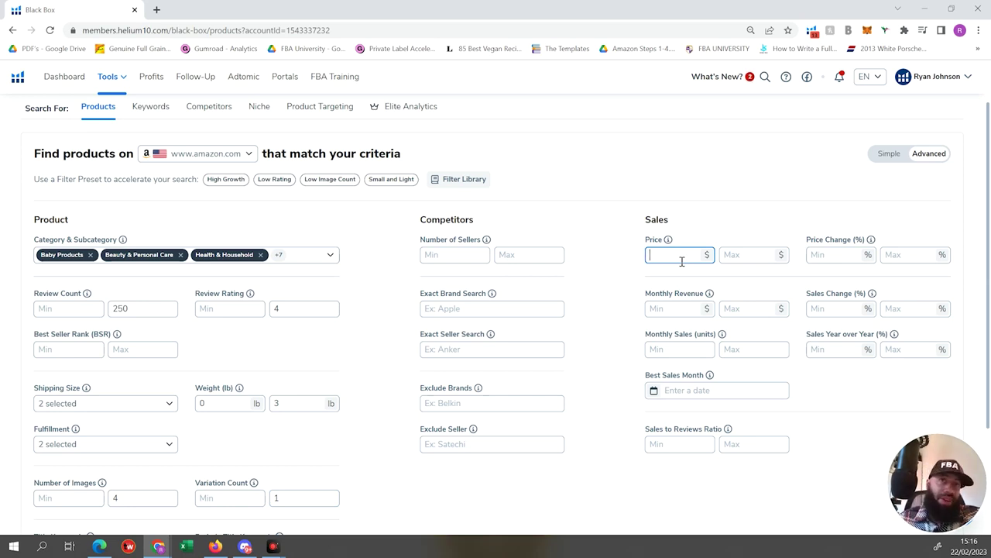
type("40")
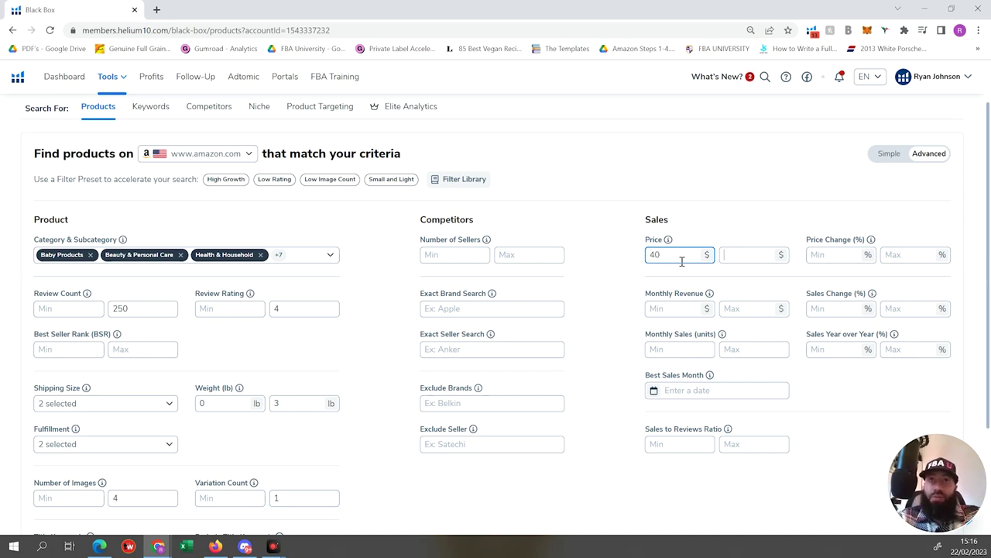
key("Tab")
type("1")
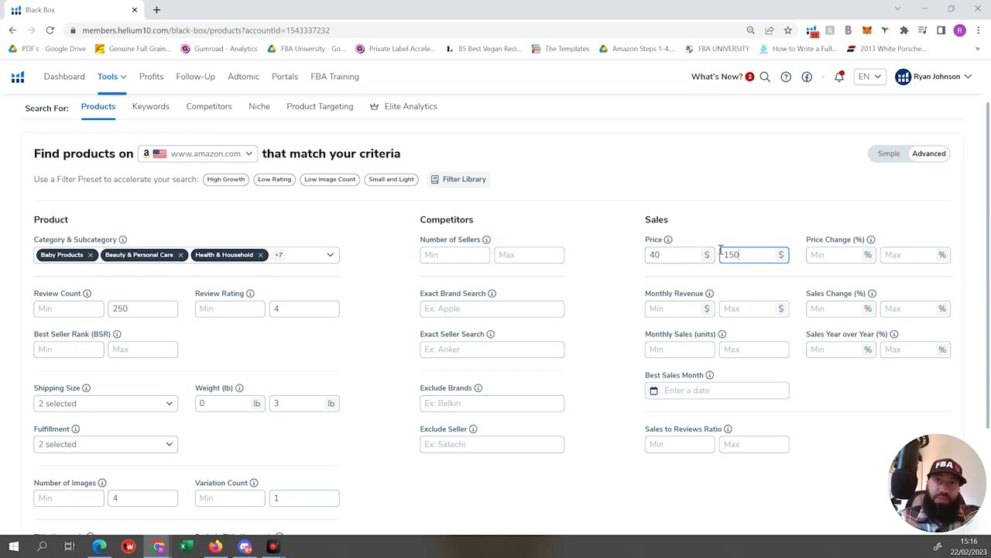
left_click(749, 239)
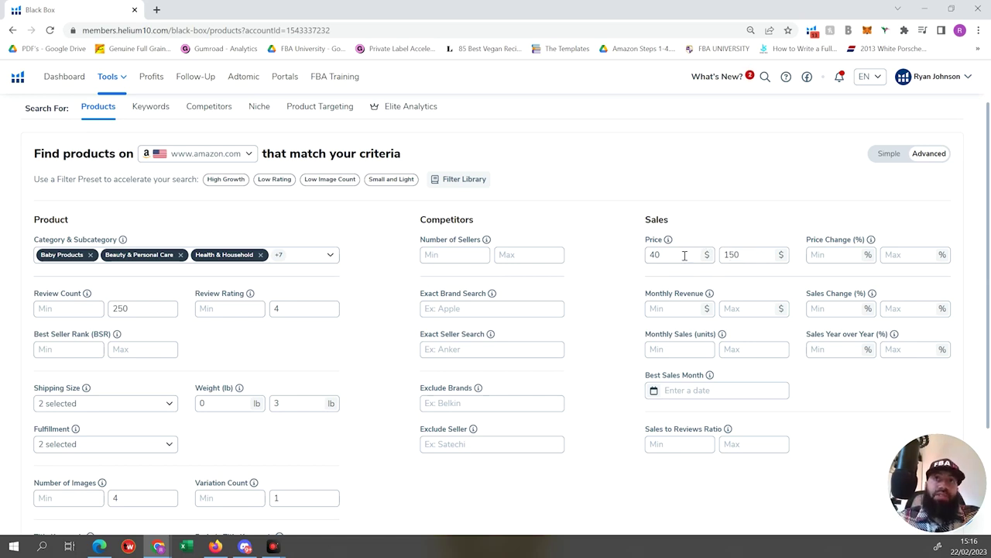
- Set the minimum monthly revenue to $10000
left_click(677, 309)
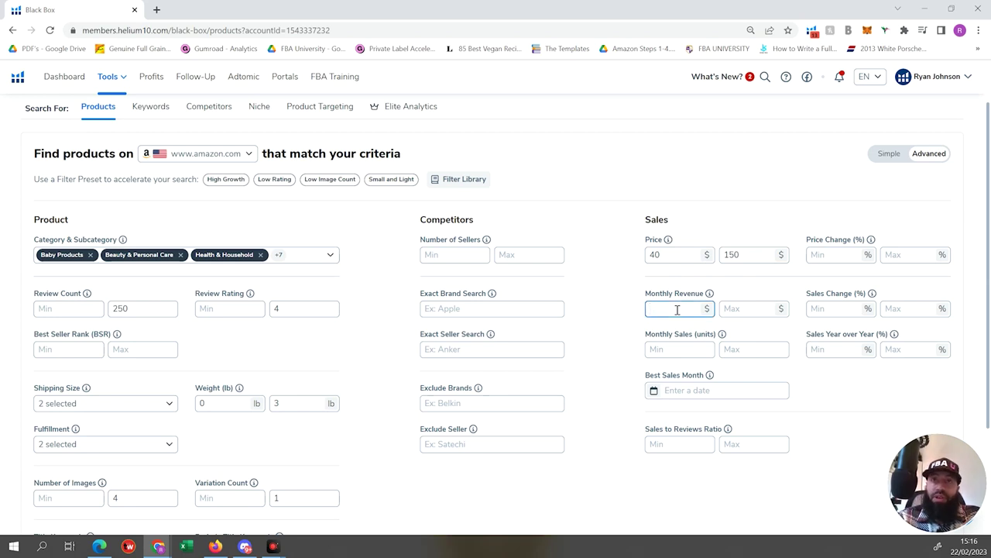
type("10")
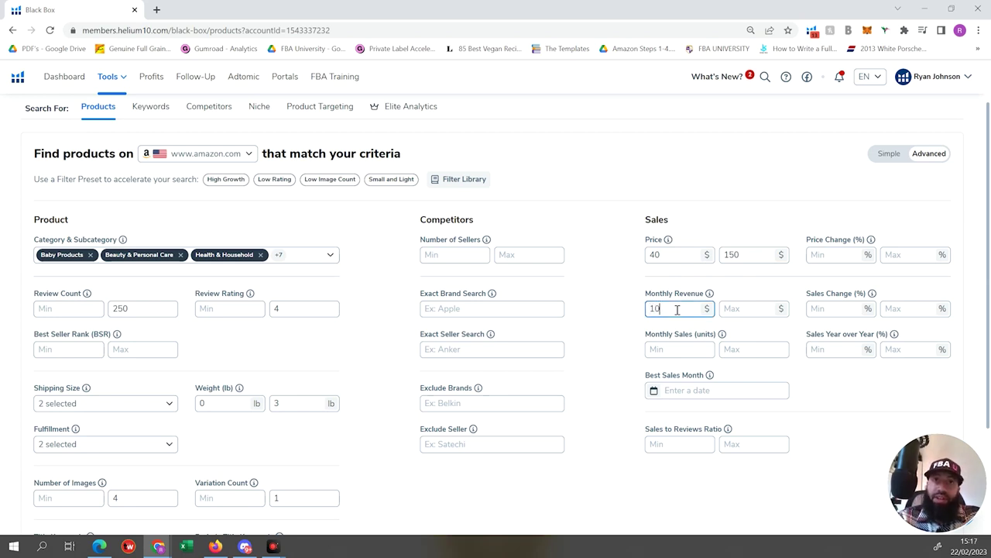
type("000")
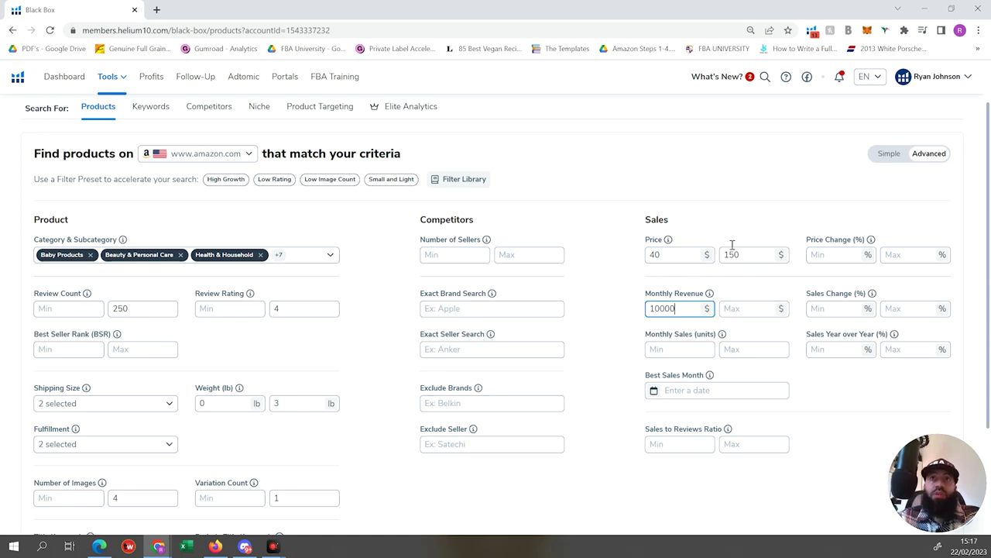
left_click(731, 212)
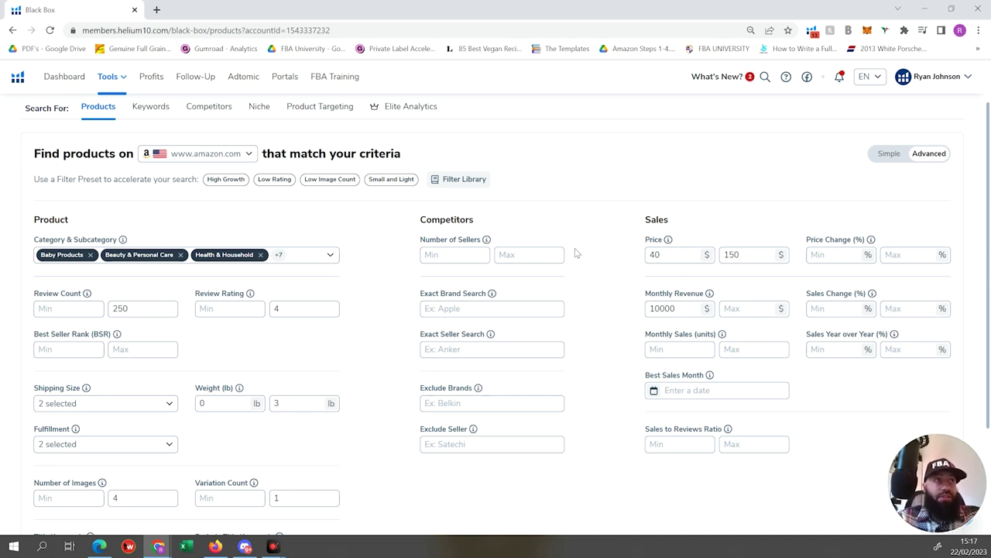
- Run the product search with the configured filters
scroll(576, 284, "down", 3)
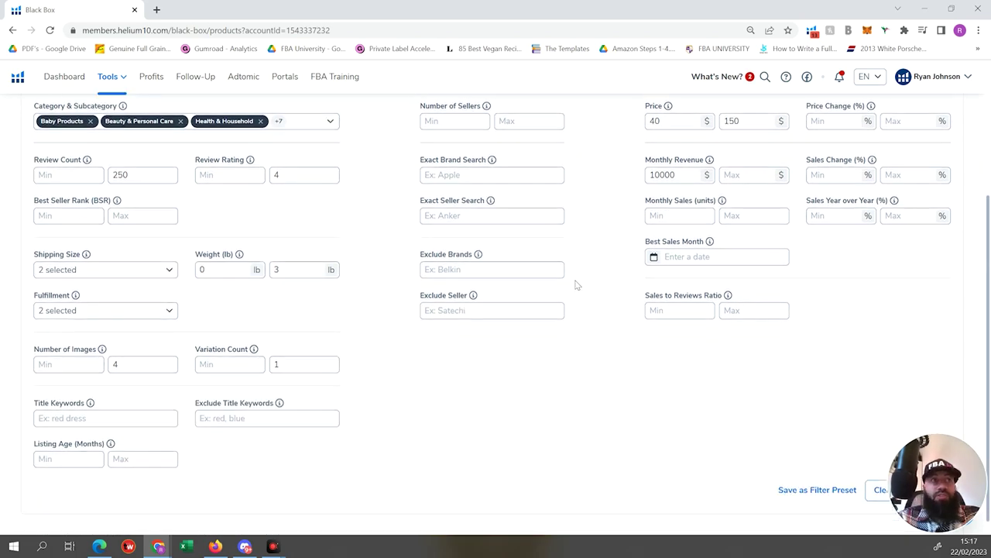
scroll(78, 241, "up", 3)
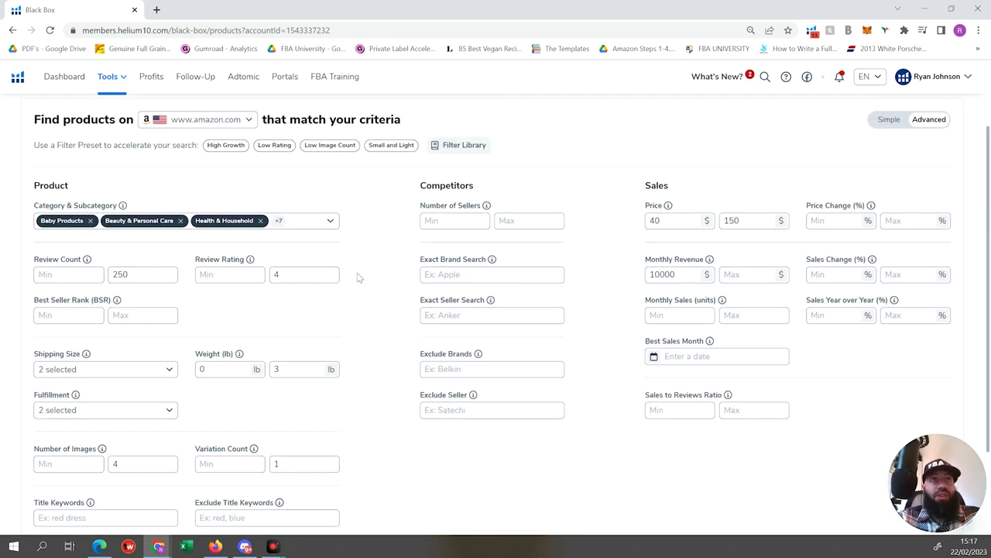
scroll(358, 277, "down", 3)
scroll(423, 272, "up", 3)
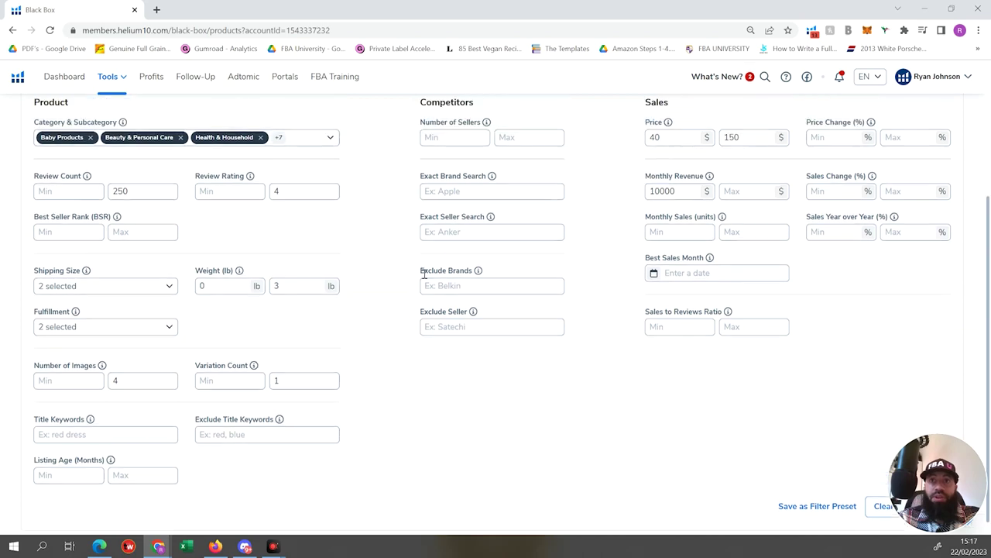
scroll(425, 274, "down", 3)
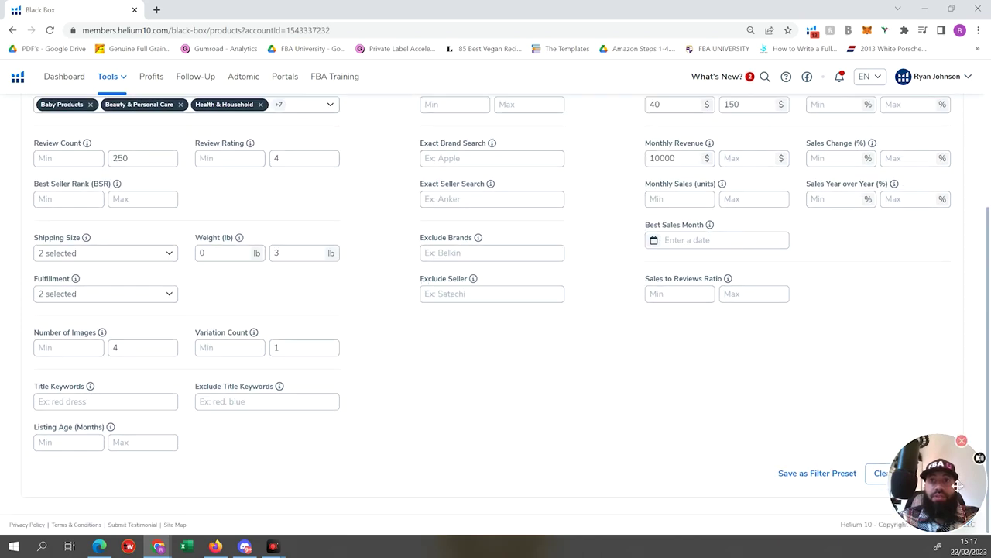
left_click_drag(941, 485, 771, 495)
left_click(929, 474)
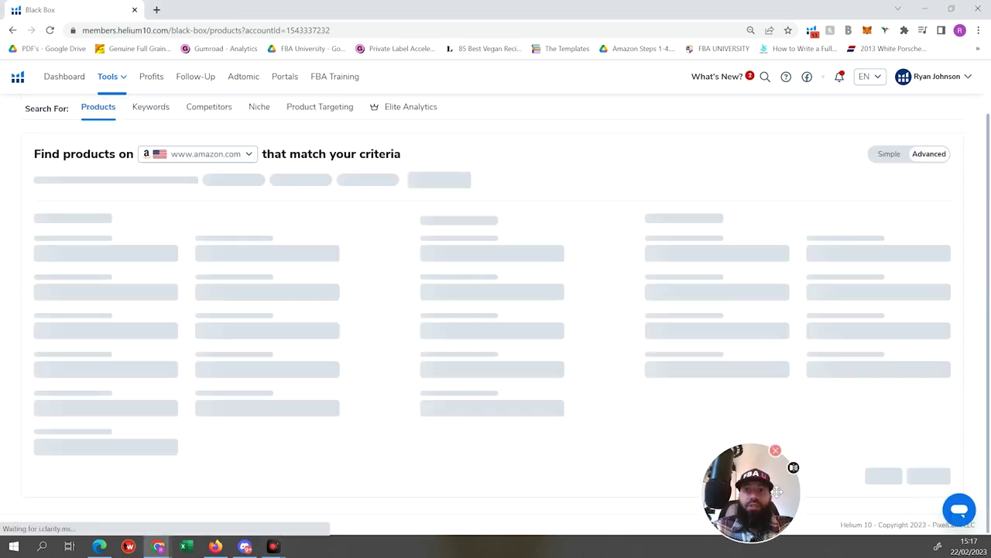
left_click_drag(839, 481, 933, 485)
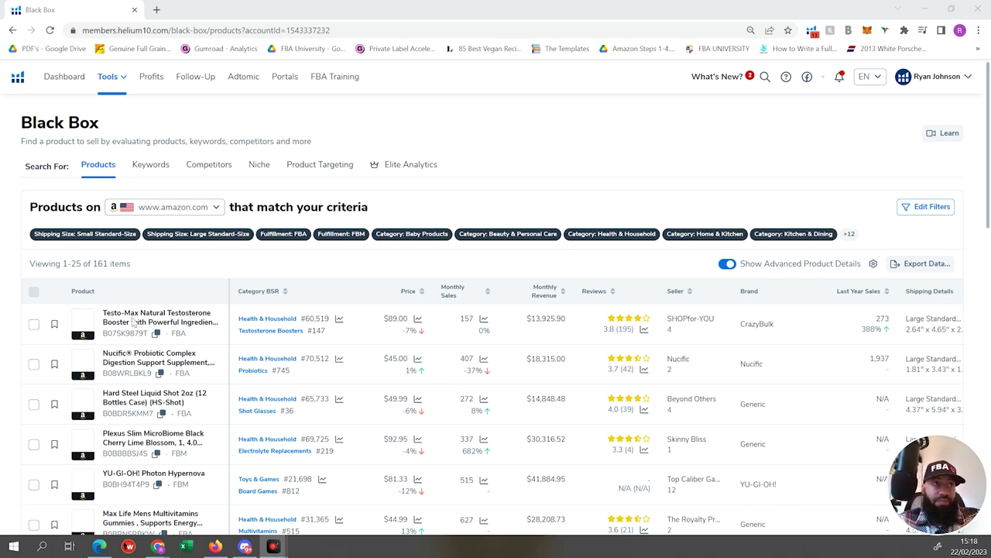
- Look through the list of matching products, examining their categories, prices, monthly sales, revenue and reviews
scroll(198, 432, "down", 1)
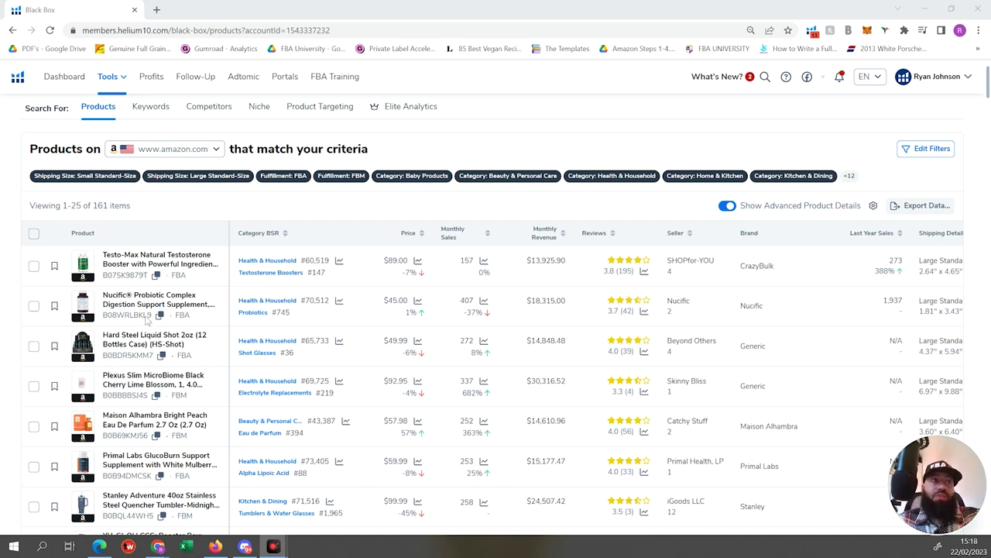
scroll(148, 325, "down", 1)
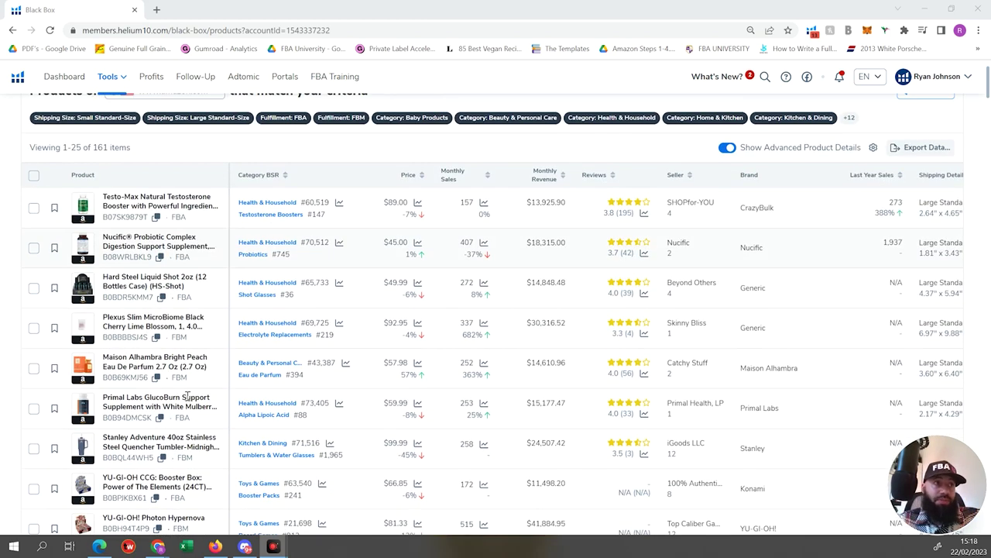
scroll(194, 395, "down", 1)
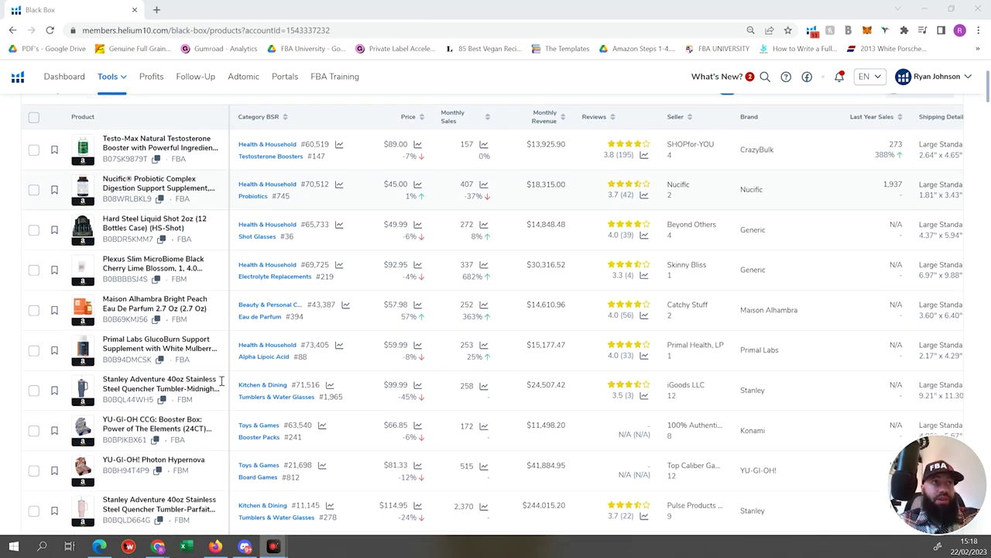
scroll(114, 401, "down", 2)
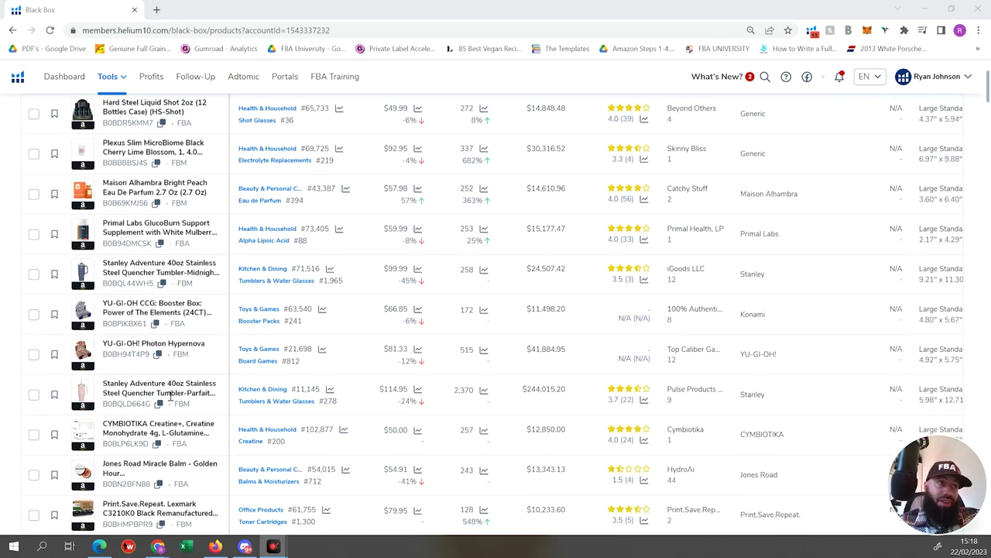
scroll(171, 395, "down", 2)
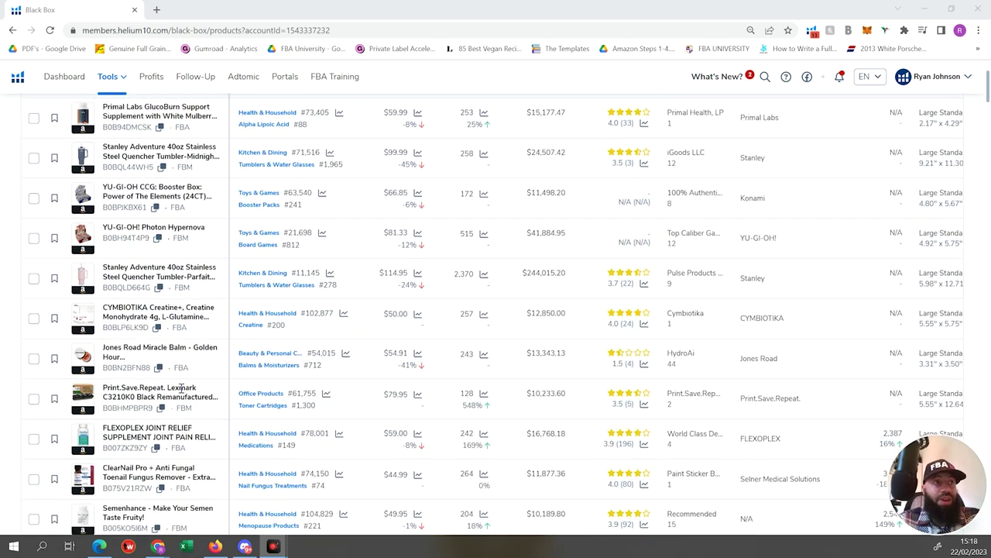
scroll(172, 391, "down", 2)
scroll(186, 387, "down", 3)
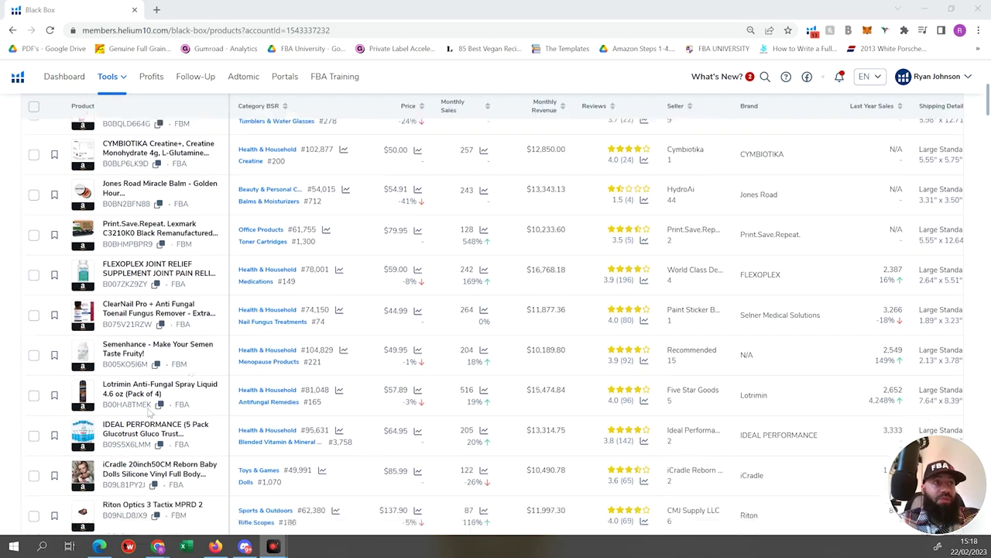
scroll(172, 446, "down", 3)
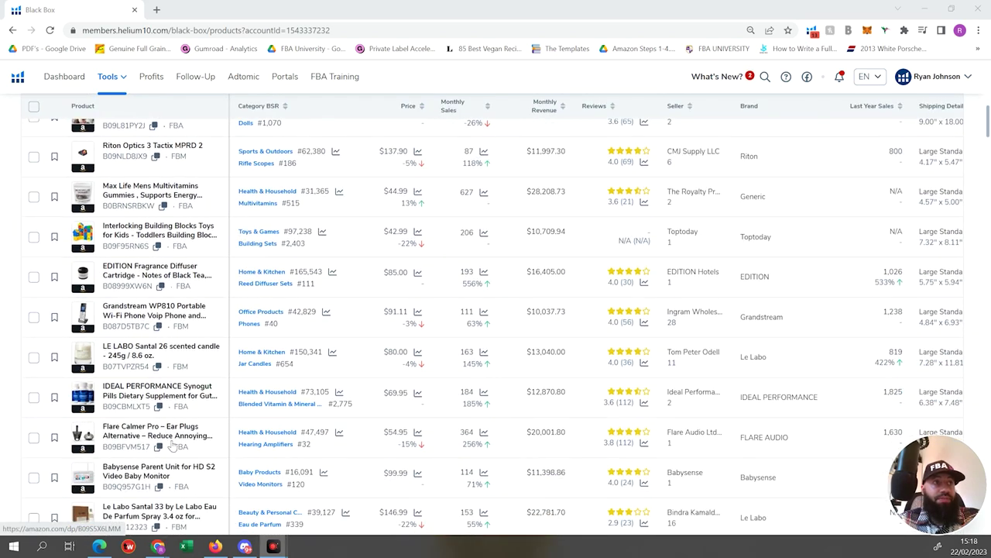
scroll(172, 438, "down", 1)
scroll(172, 438, "down", 3)
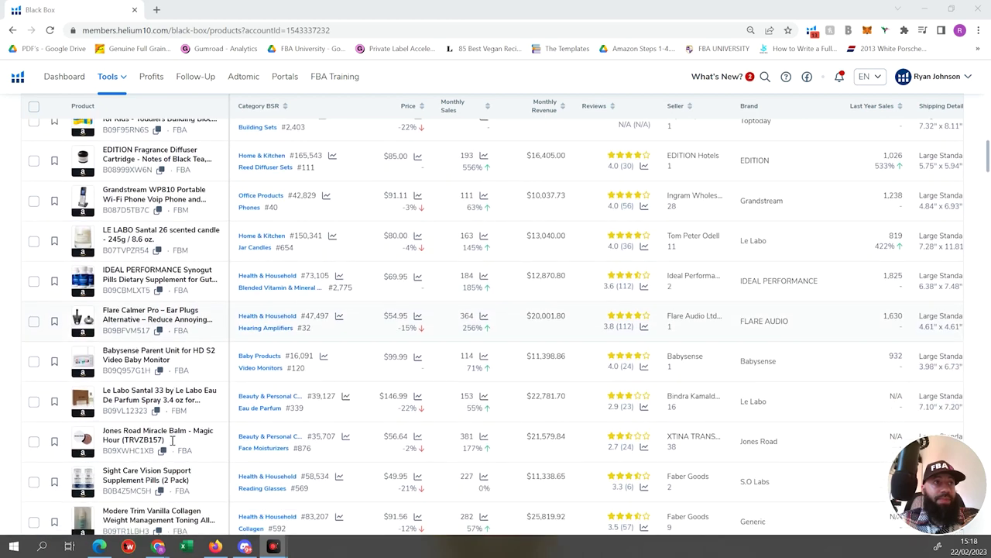
scroll(172, 439, "down", 3)
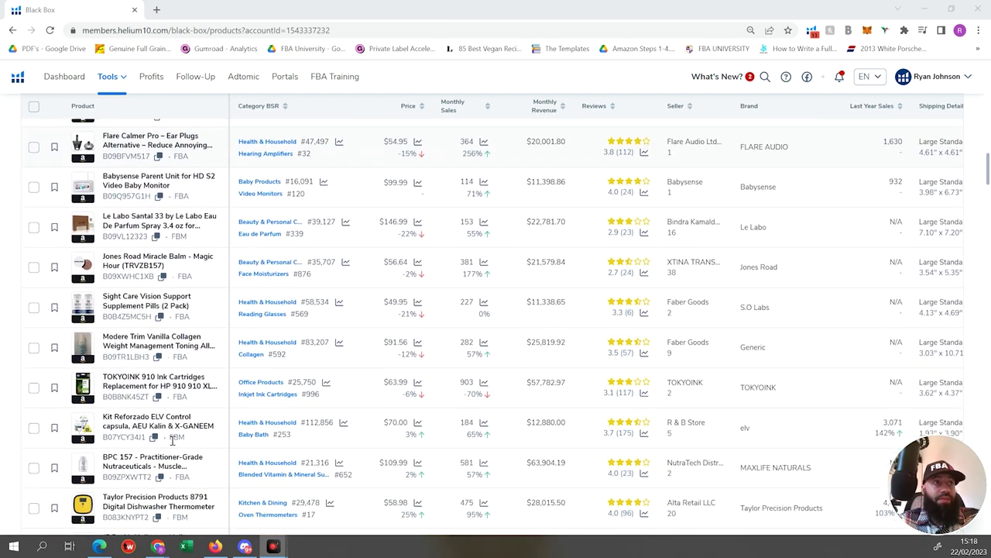